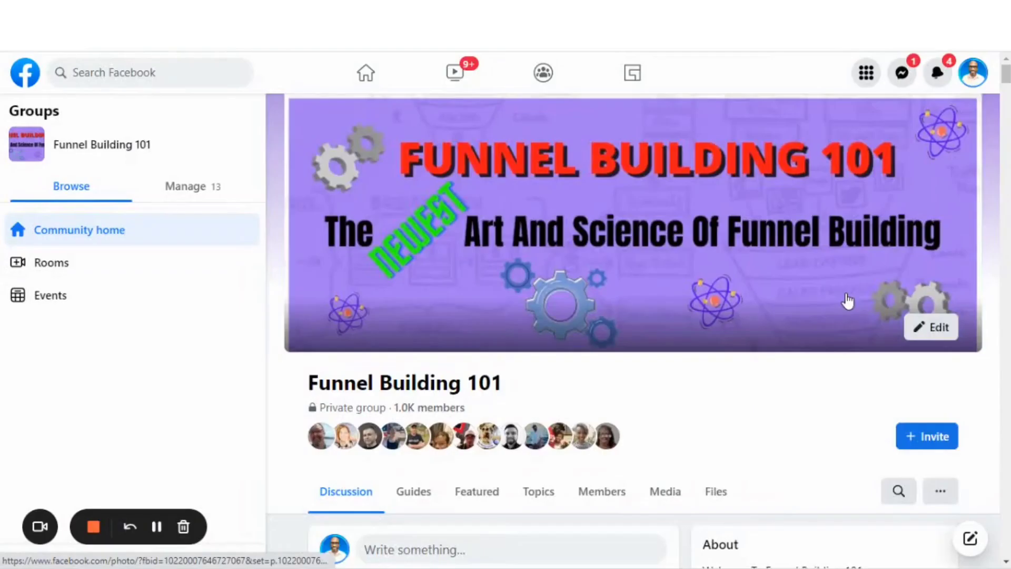
scroll(812, 294, "down", 5)
scroll(807, 290, "down", 8)
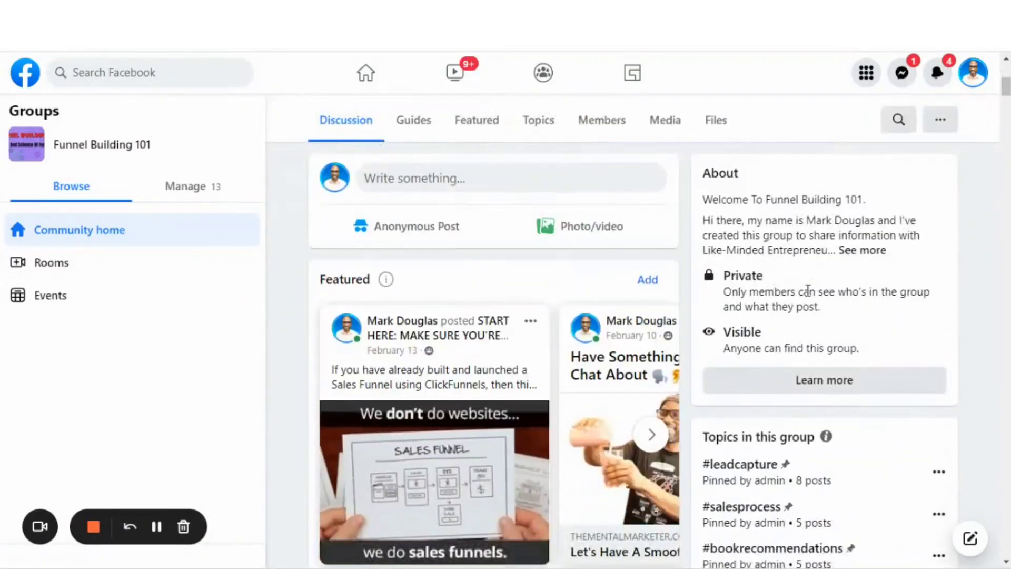
scroll(799, 286, "down", 3)
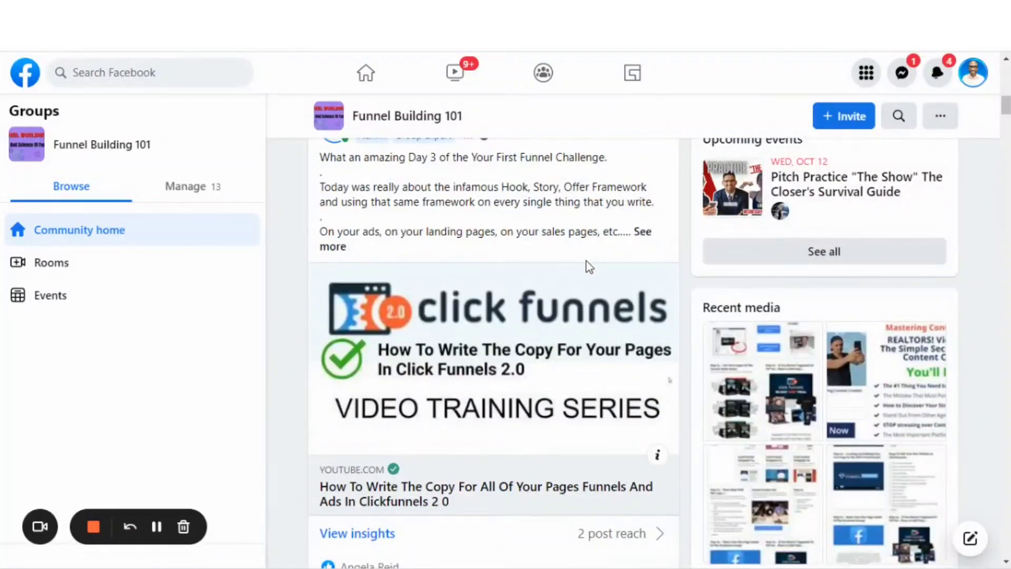
scroll(592, 263, "down", 2)
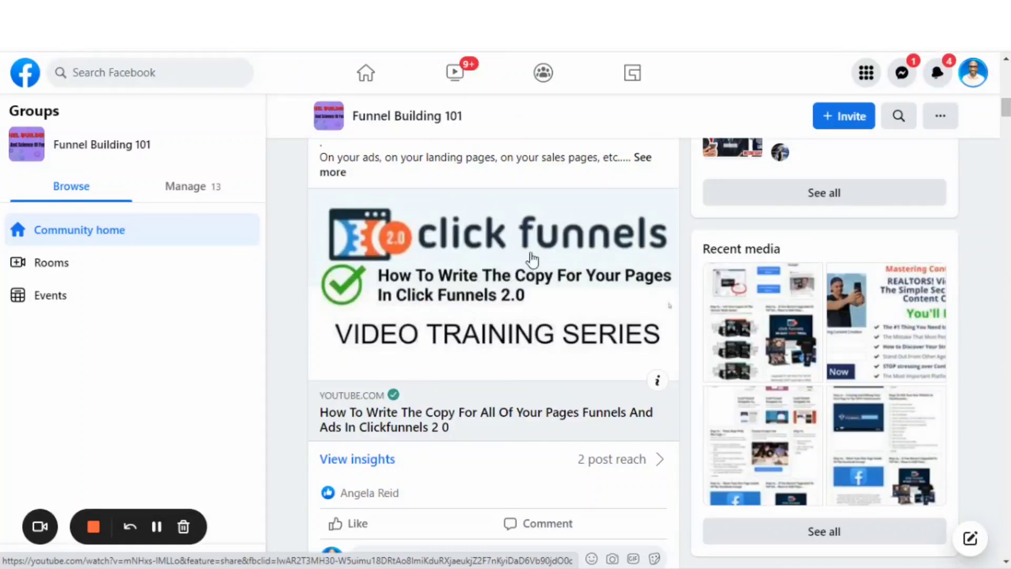
scroll(510, 266, "down", 5)
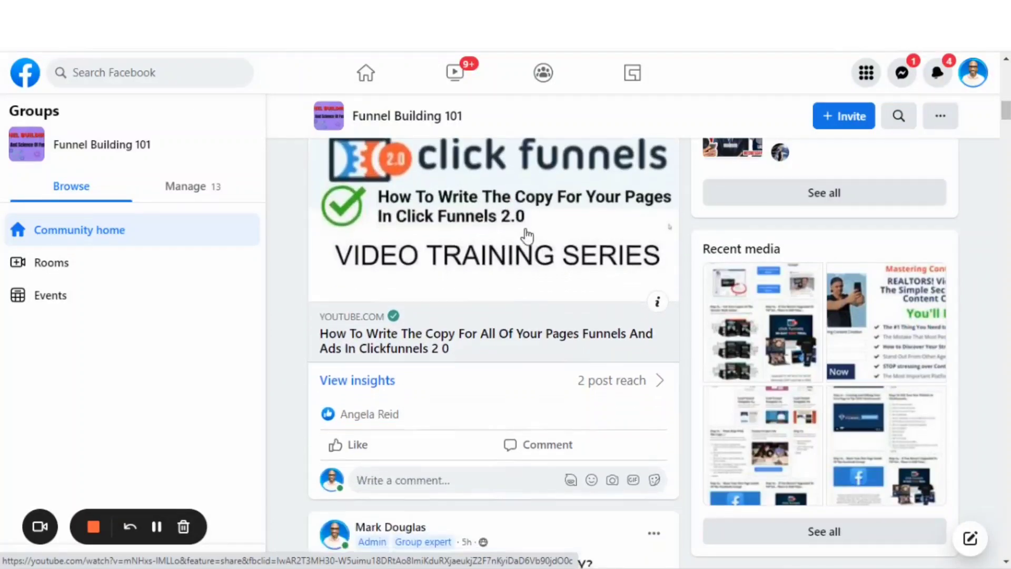
scroll(526, 237, "down", 5)
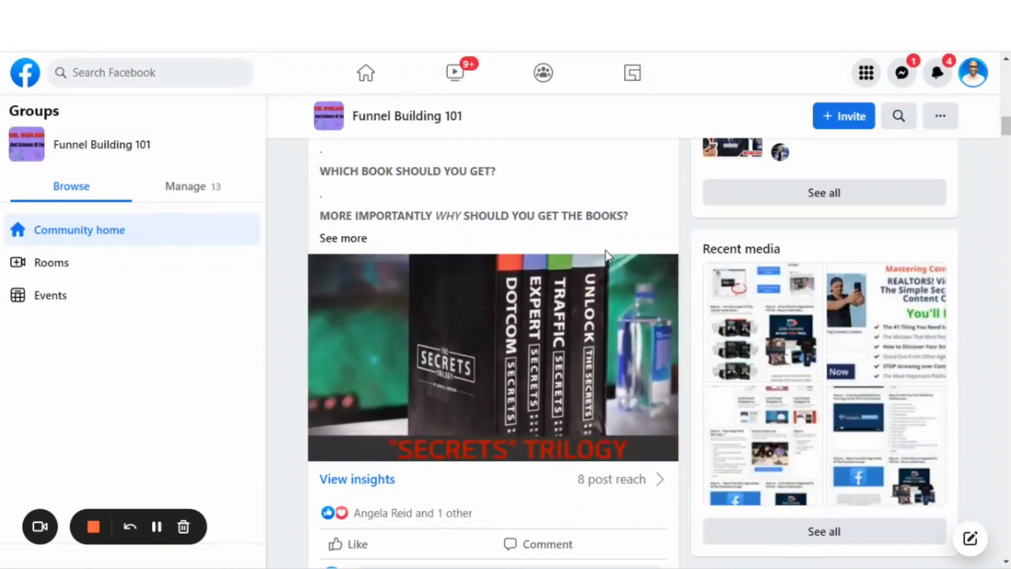
scroll(605, 250, "up", 1)
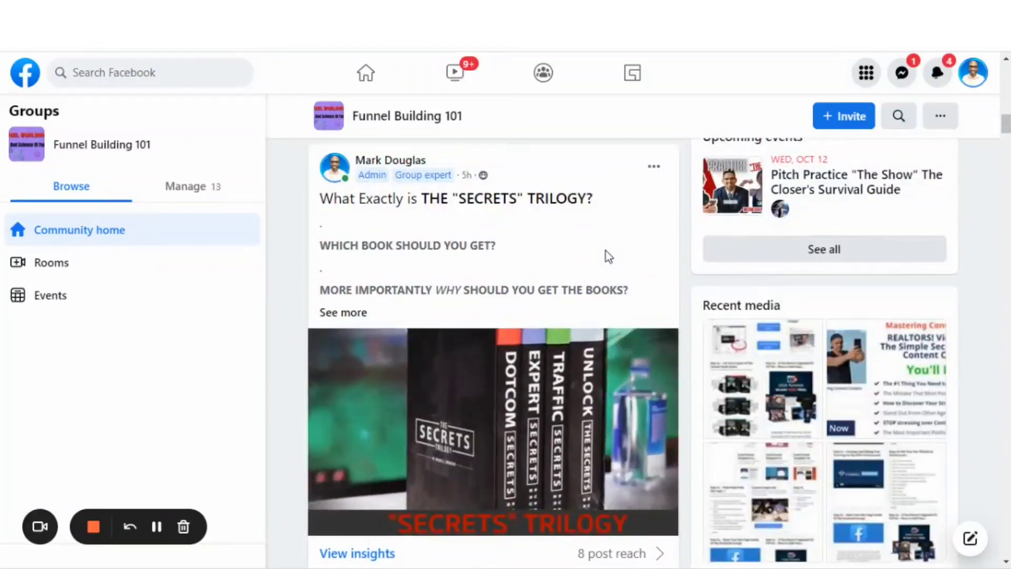
scroll(540, 308, "down", 1)
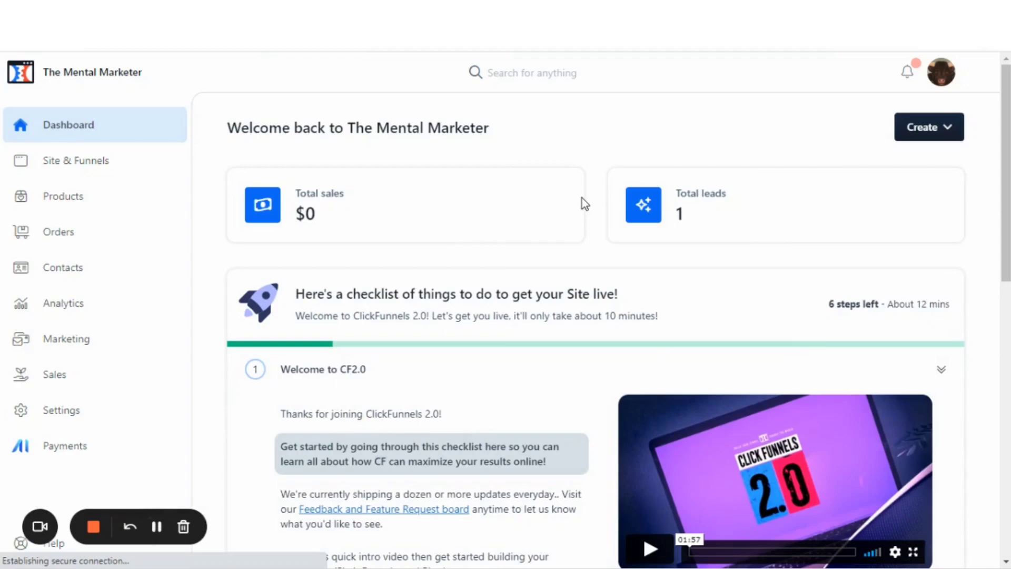
Step: Show the site's Pages list and scroll down to the Installing ELMessenger Pro page
left_click(55, 165)
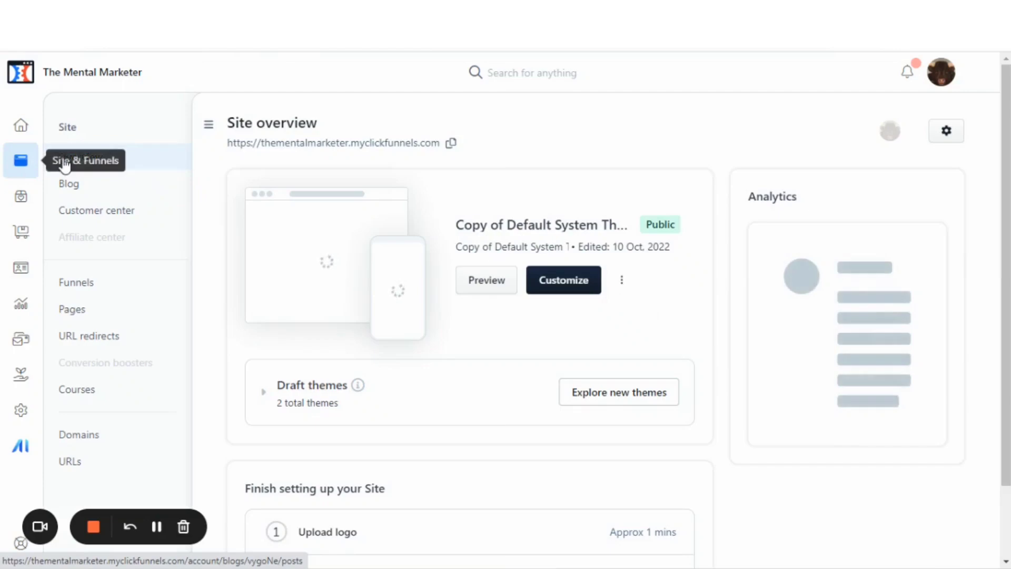
left_click(82, 315)
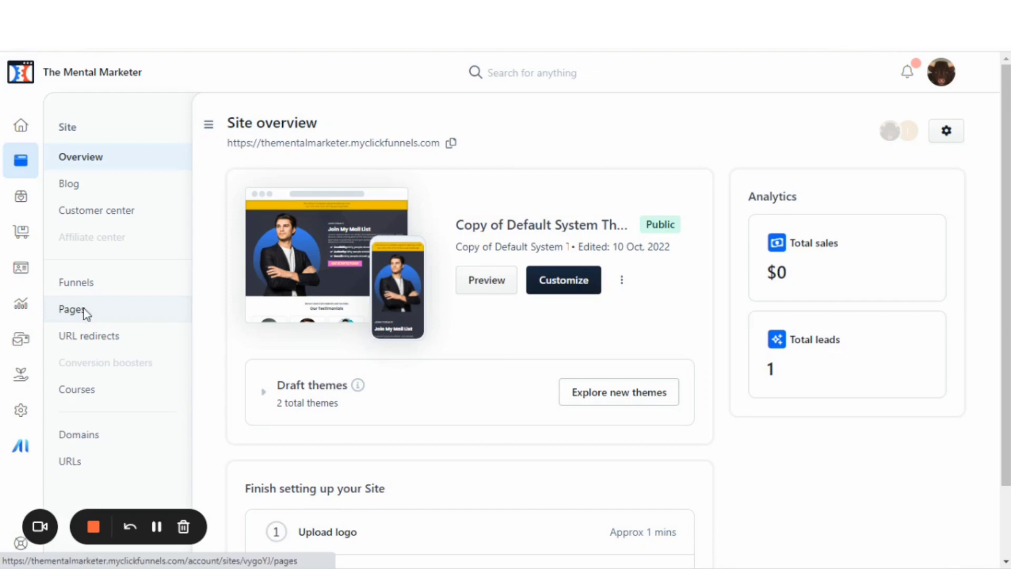
scroll(828, 266, "down", 5)
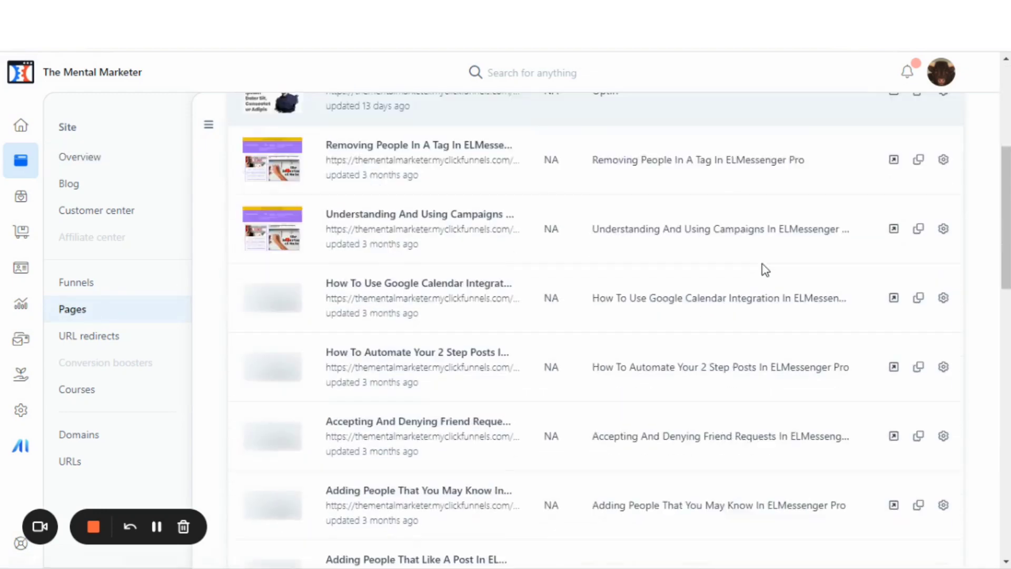
scroll(502, 261, "down", 1)
scroll(564, 298, "down", 1)
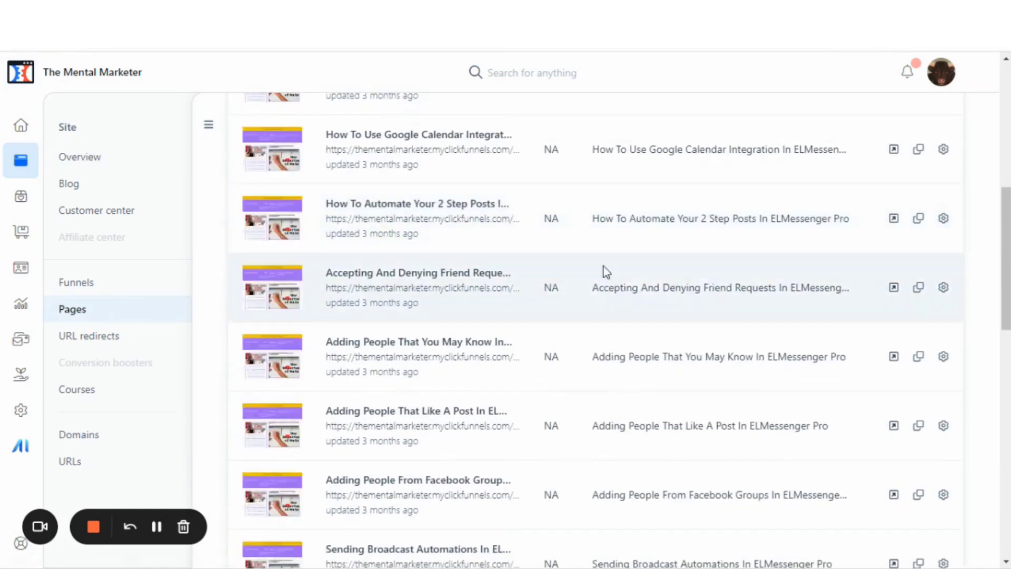
scroll(590, 286, "down", 10)
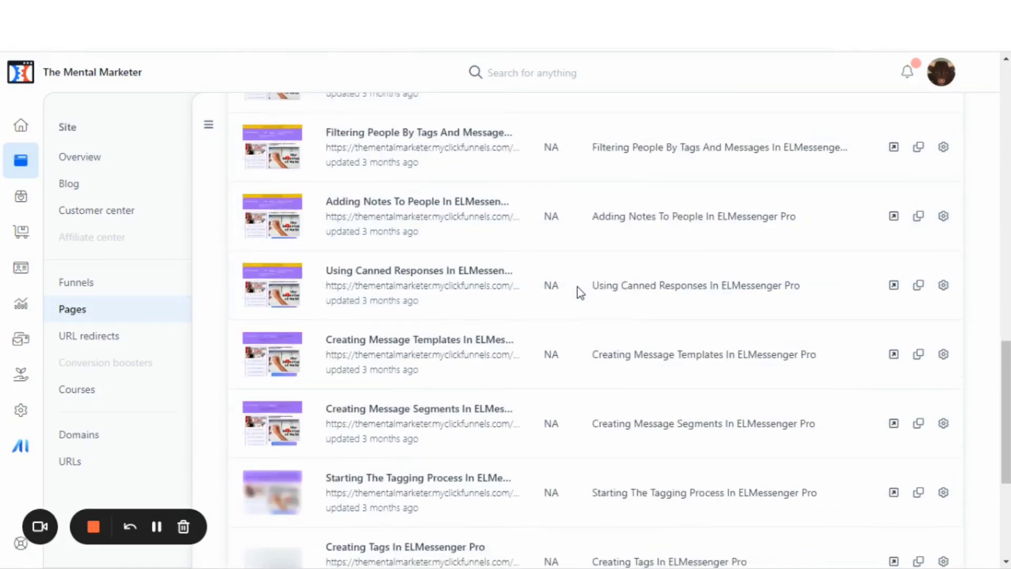
scroll(577, 287, "down", 2)
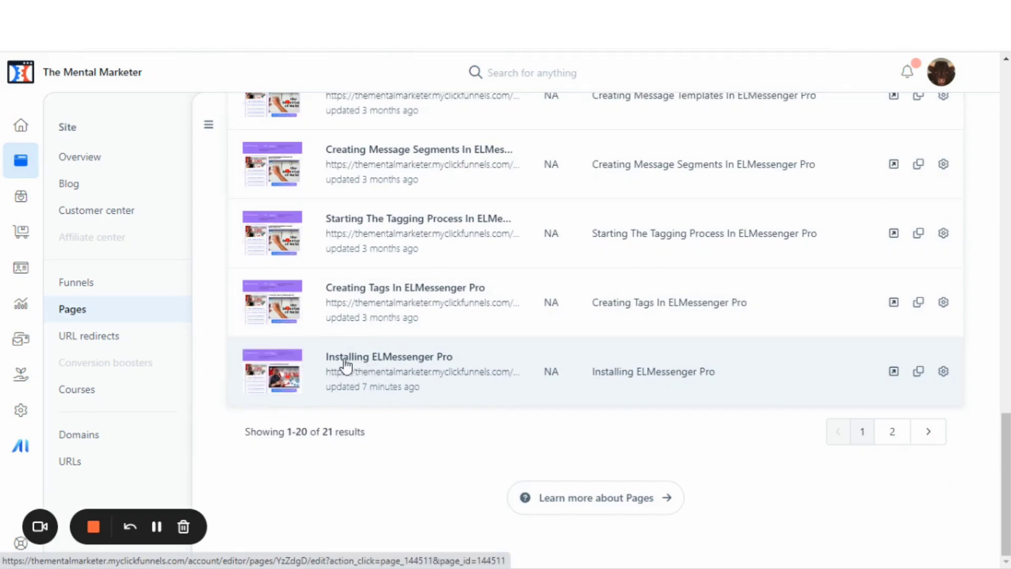
Step: Open the Installing ELMessenger Pro page's settings and scroll to its sharing image field
left_click(943, 372)
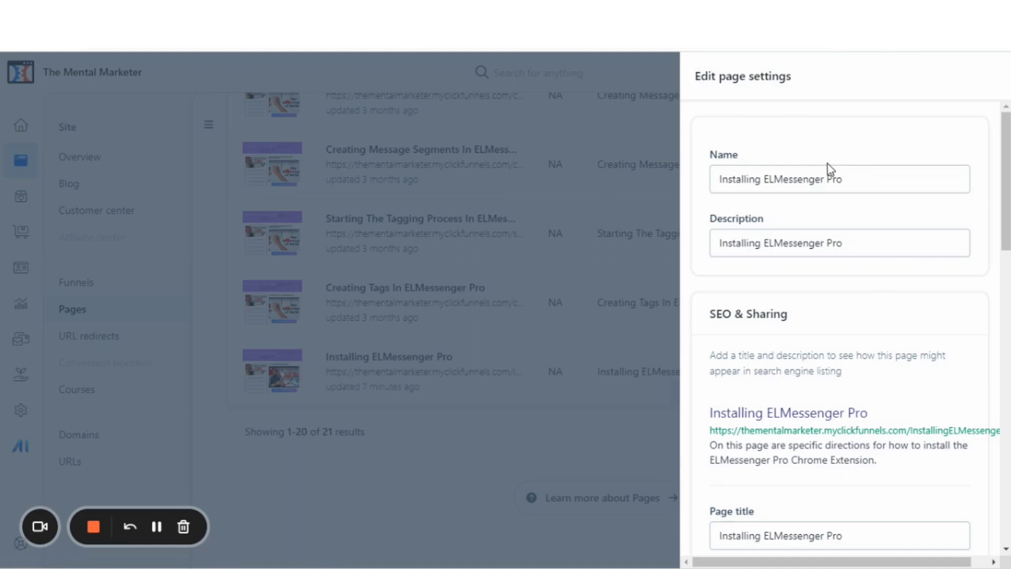
scroll(871, 252, "down", 3)
scroll(870, 253, "down", 8)
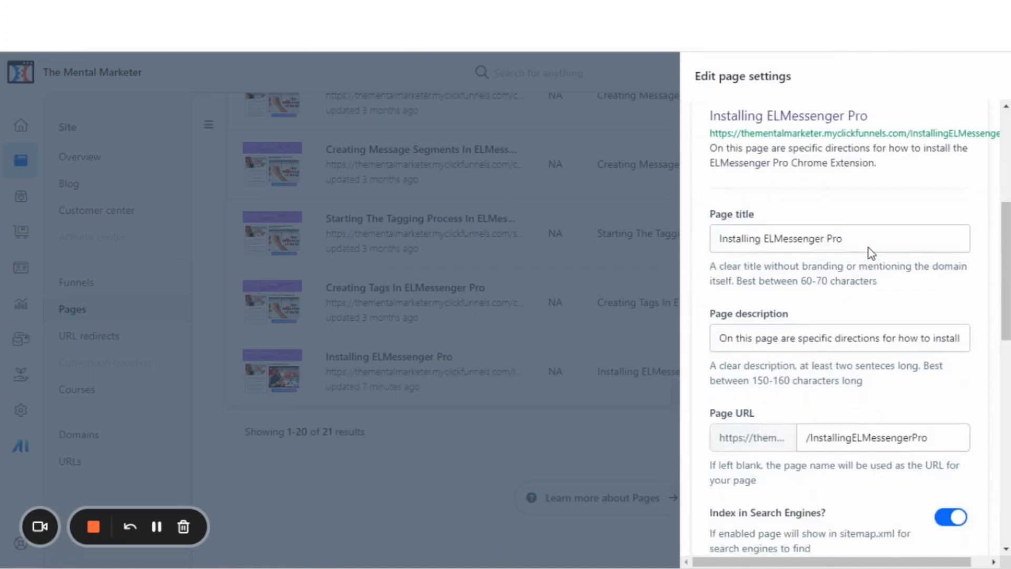
scroll(843, 295, "down", 2)
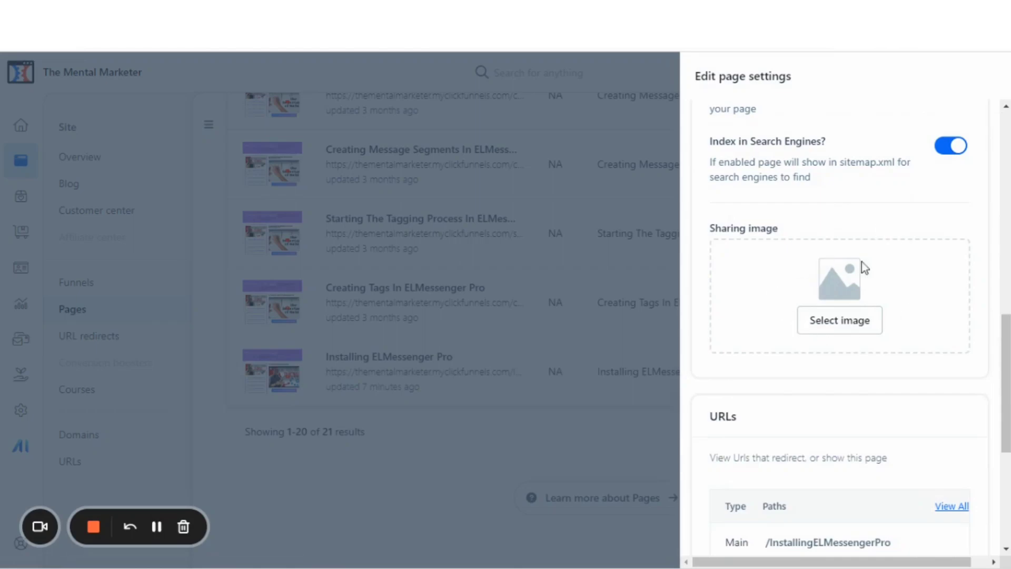
Step: Upload the USE THIS METHOD TO NETWORK thumbnail file through the Sharing image picker
left_click(824, 324)
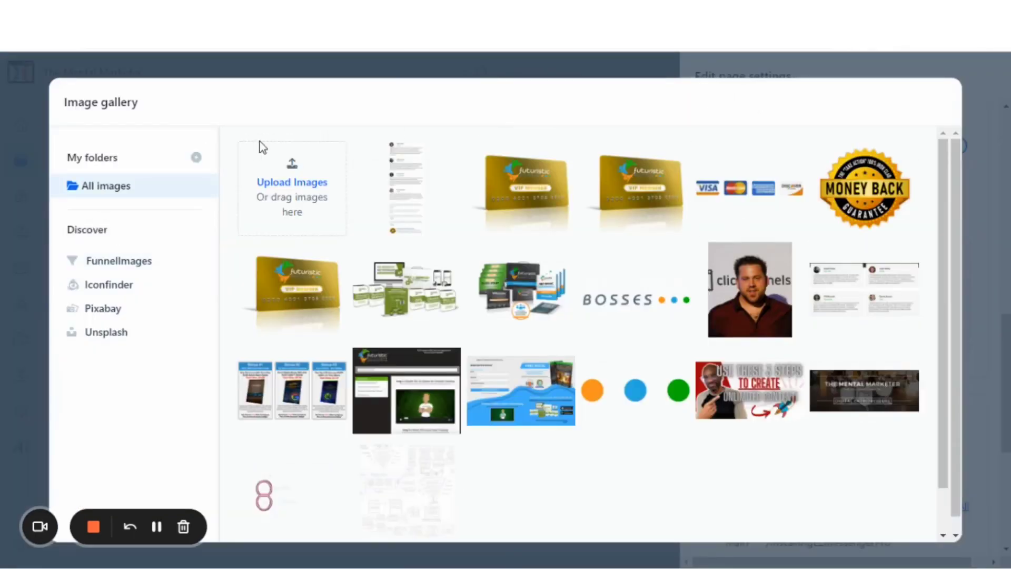
left_click(290, 181)
double_click(235, 150)
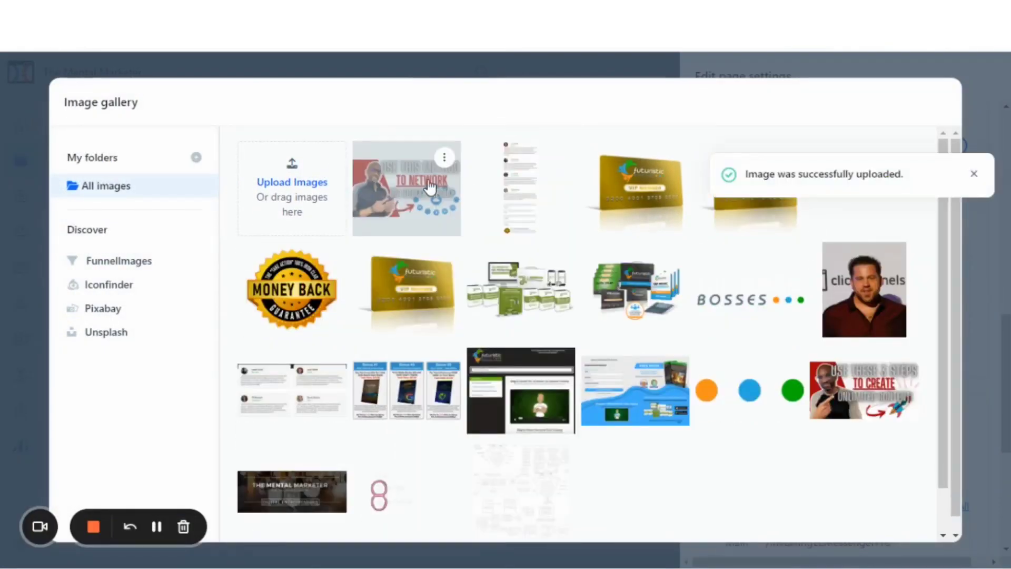
Step: Set the uploaded USE THIS METHOD TO NETWORK thumbnail as the page's sharing image
left_click(402, 188)
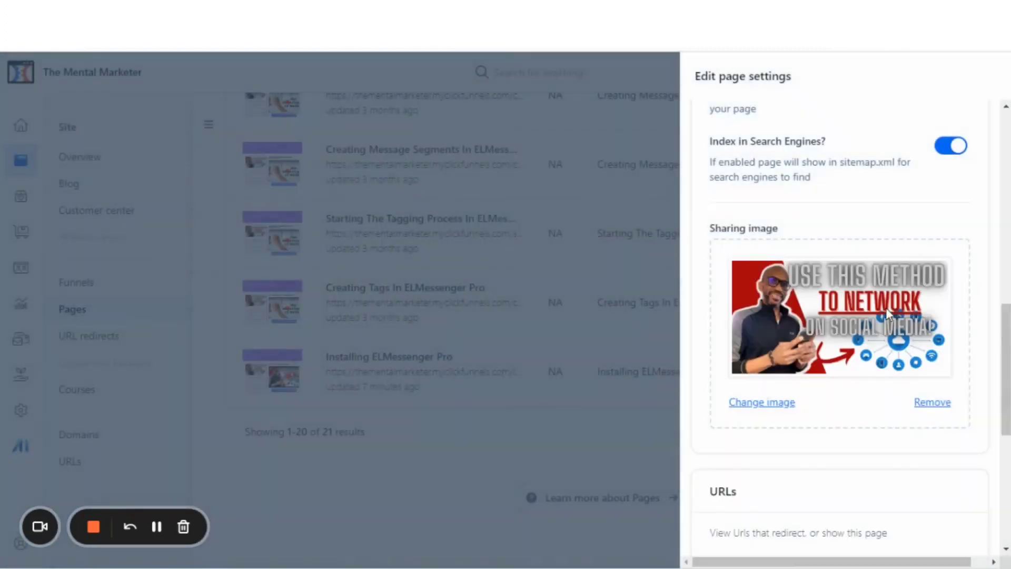
scroll(844, 465, "down", 3)
scroll(851, 458, "up", 6)
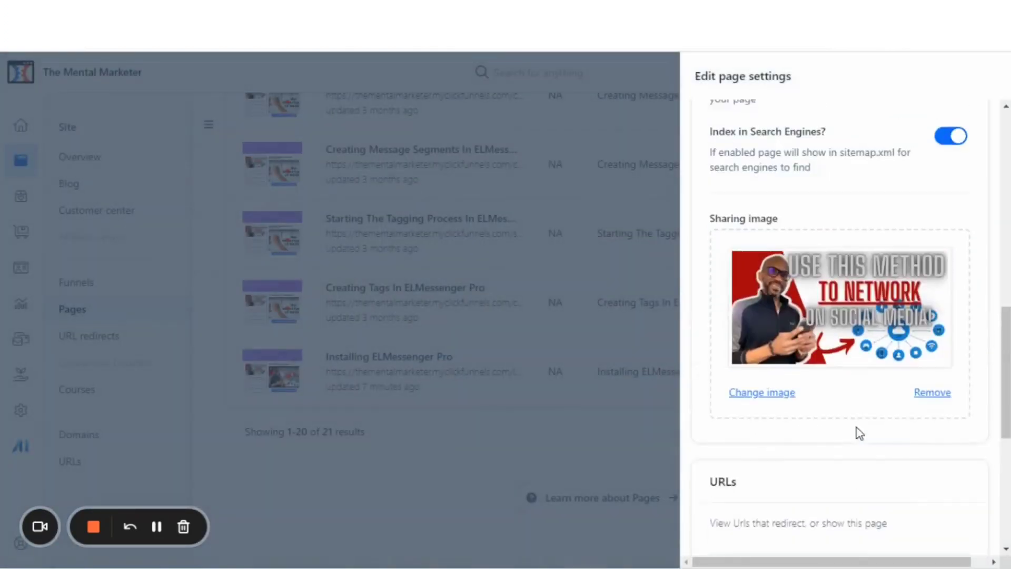
scroll(880, 293, "down", 5)
scroll(880, 387, "up", 7)
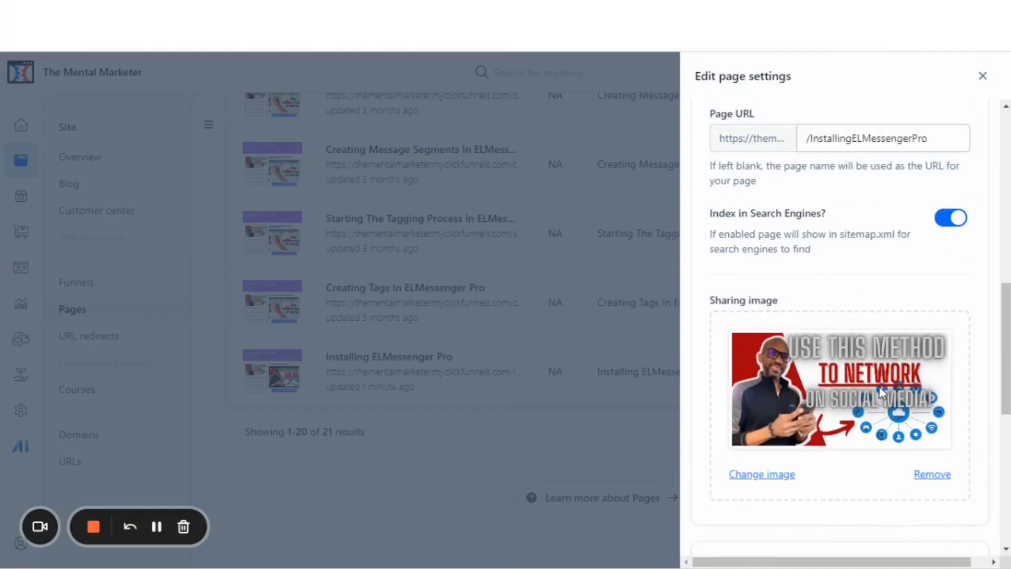
scroll(876, 377, "up", 4)
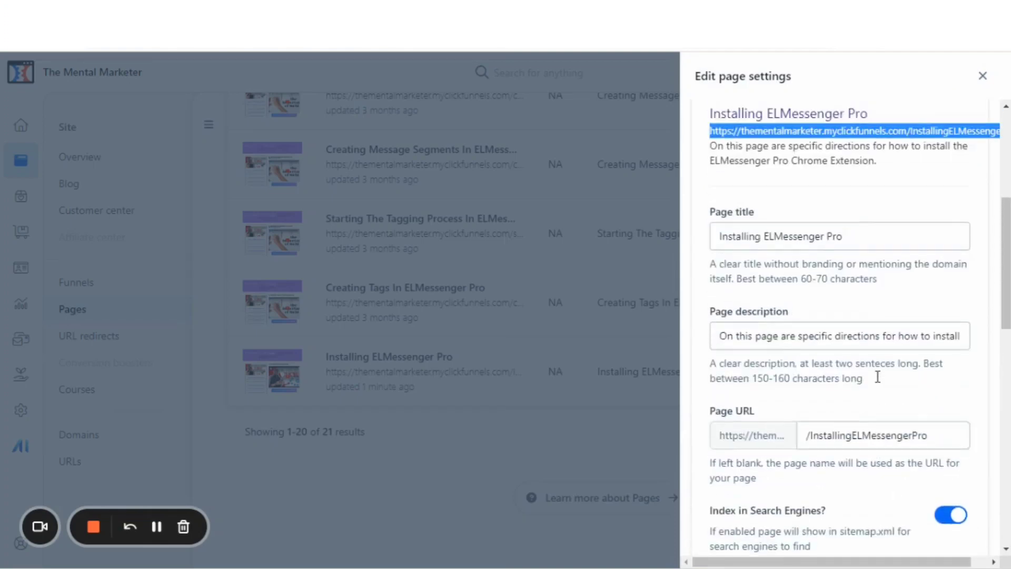
scroll(861, 273, "up", 1)
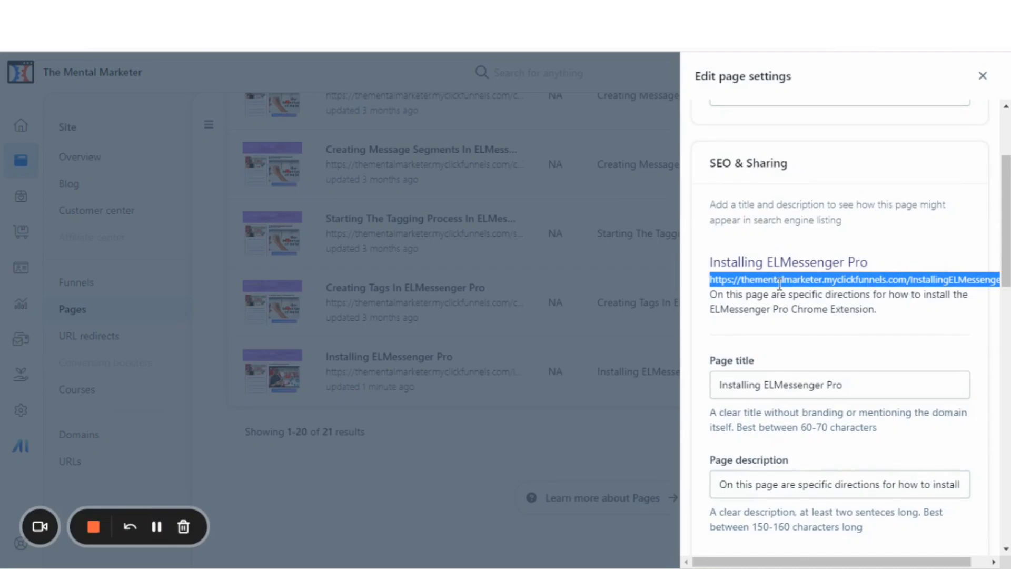
Step: Copy the page URL from the SEO preview and save the page settings
right_click(778, 280)
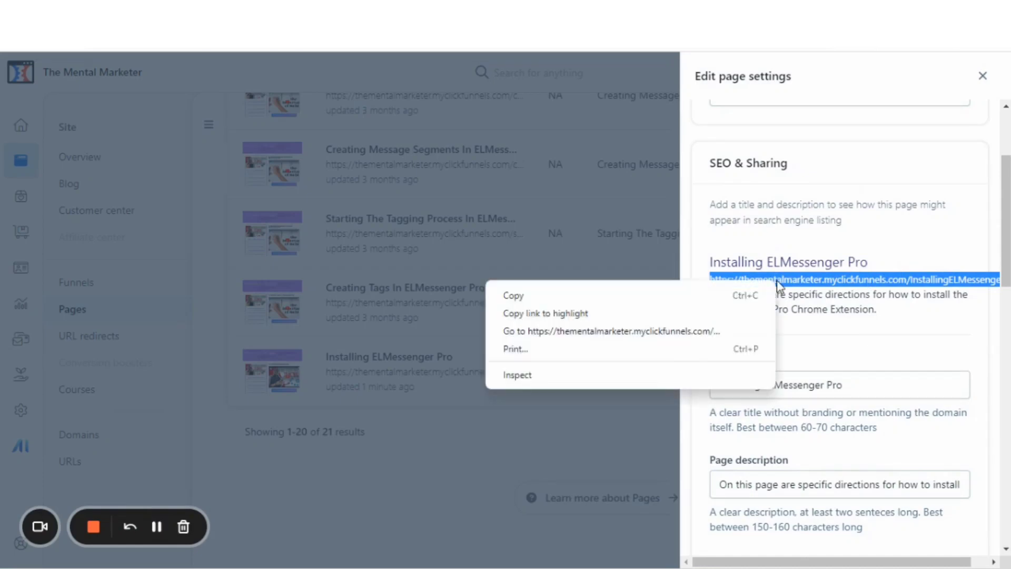
left_click(550, 302)
scroll(877, 403, "down", 12)
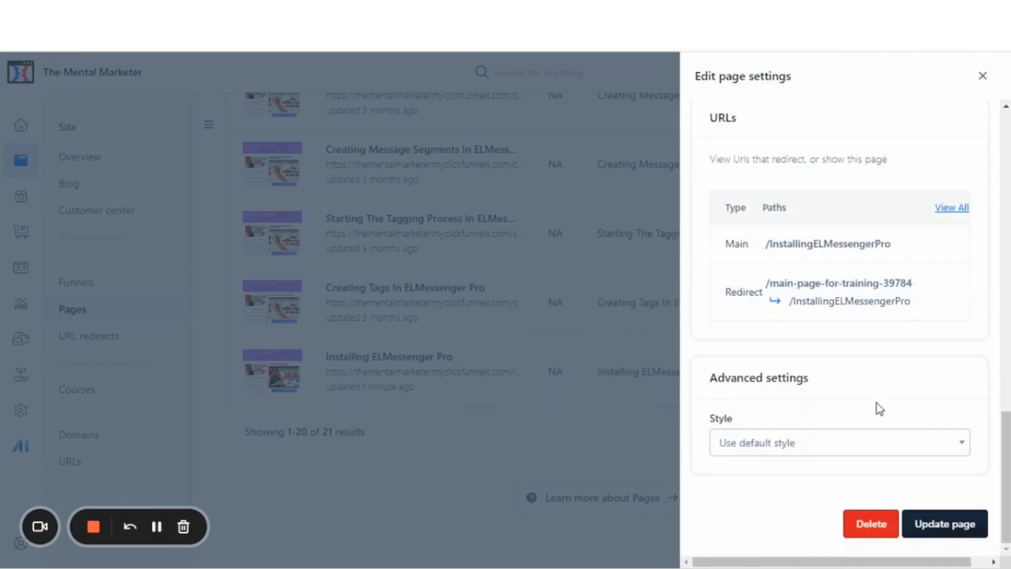
left_click(943, 523)
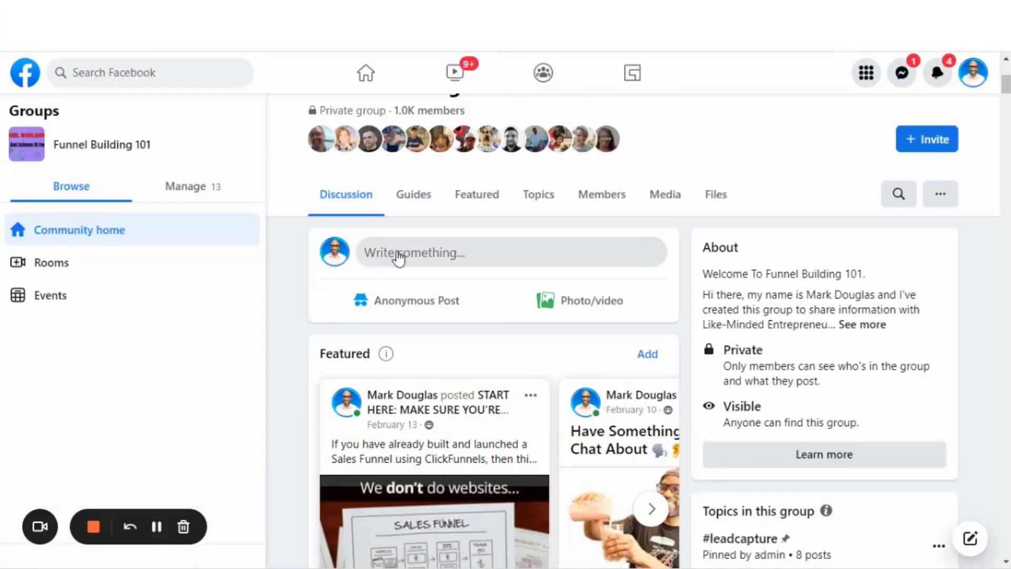
Step: Paste the Installing ELMessenger Pro page URL into a Funnel Building 101 post and save it with its link preview
left_click(383, 255)
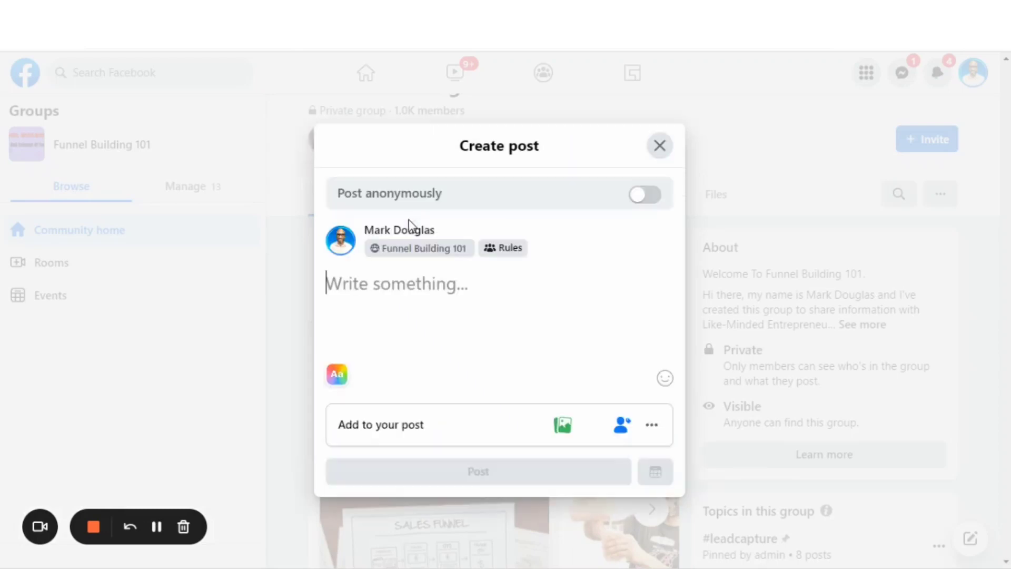
right_click(339, 283)
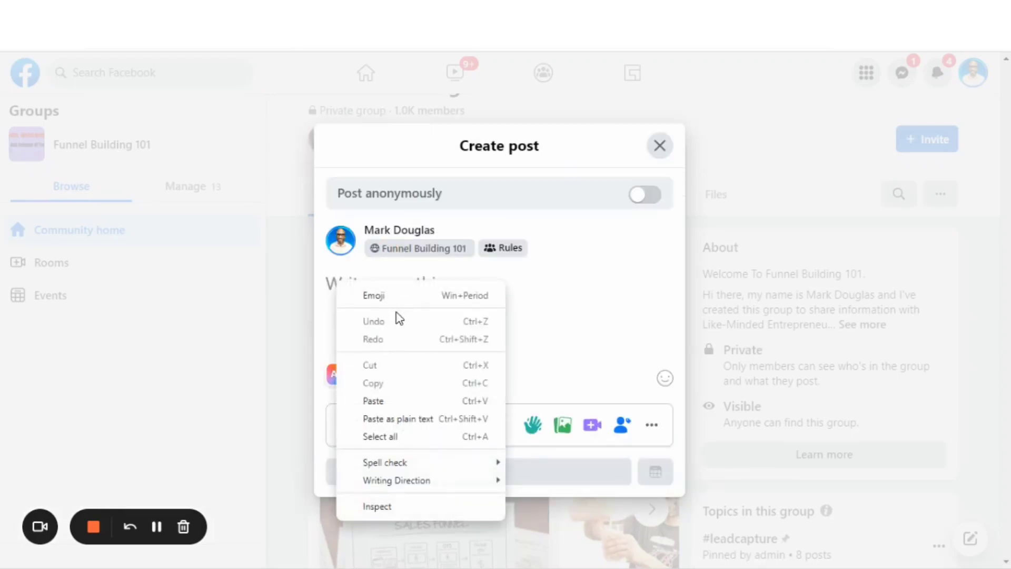
left_click(377, 401)
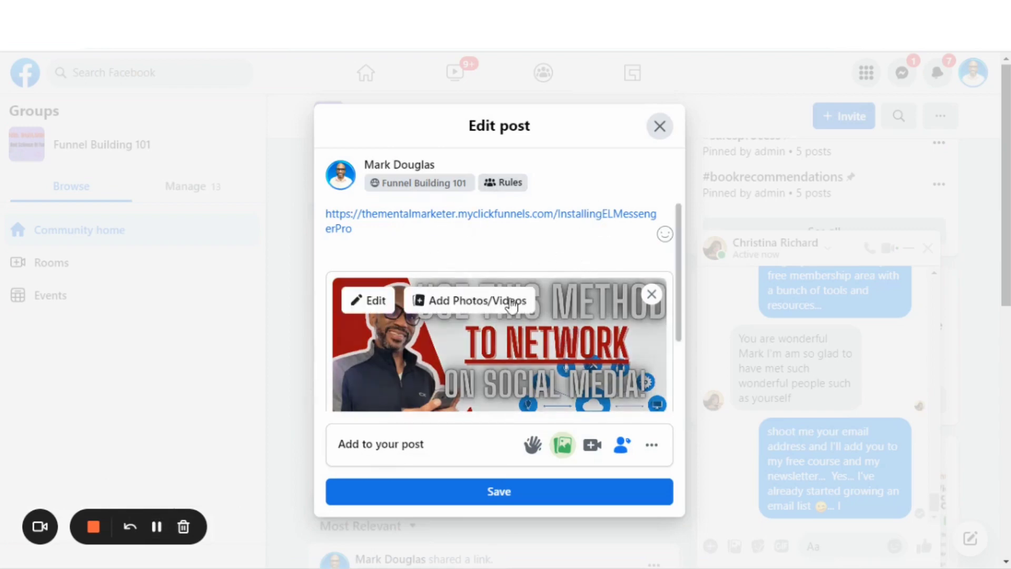
mouse_move(535, 382)
left_click(473, 492)
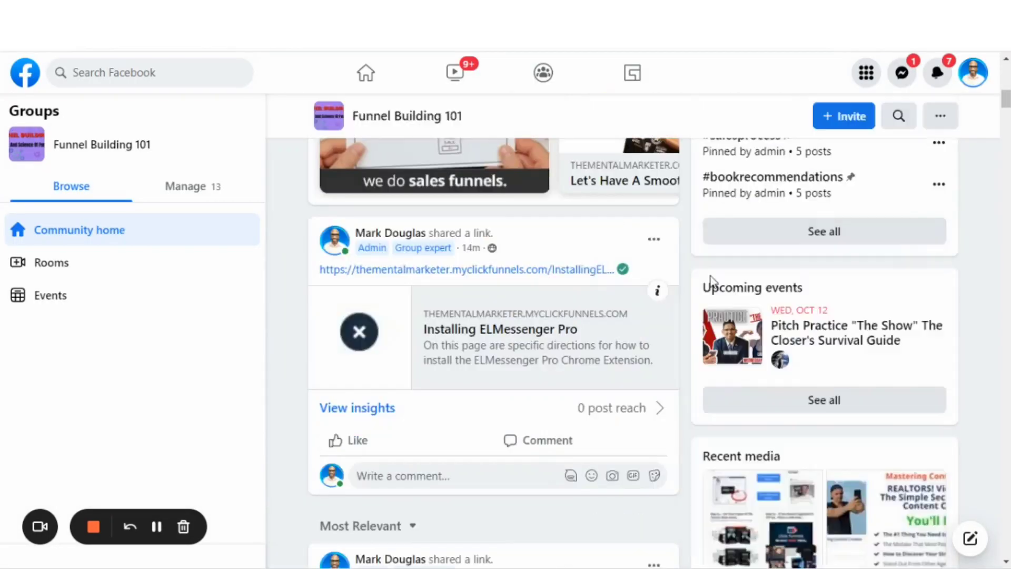
Step: Scroll the Funnel Building 101 feed to check the post's USE THIS METHOD TO NETWORK preview image
scroll(511, 261, "down", 3)
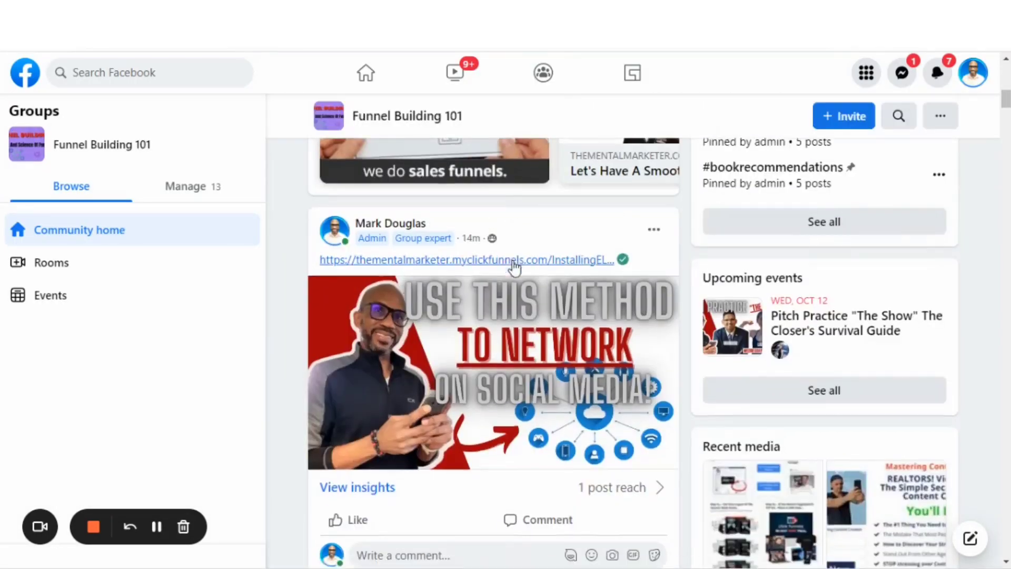
scroll(548, 229, "up", 5)
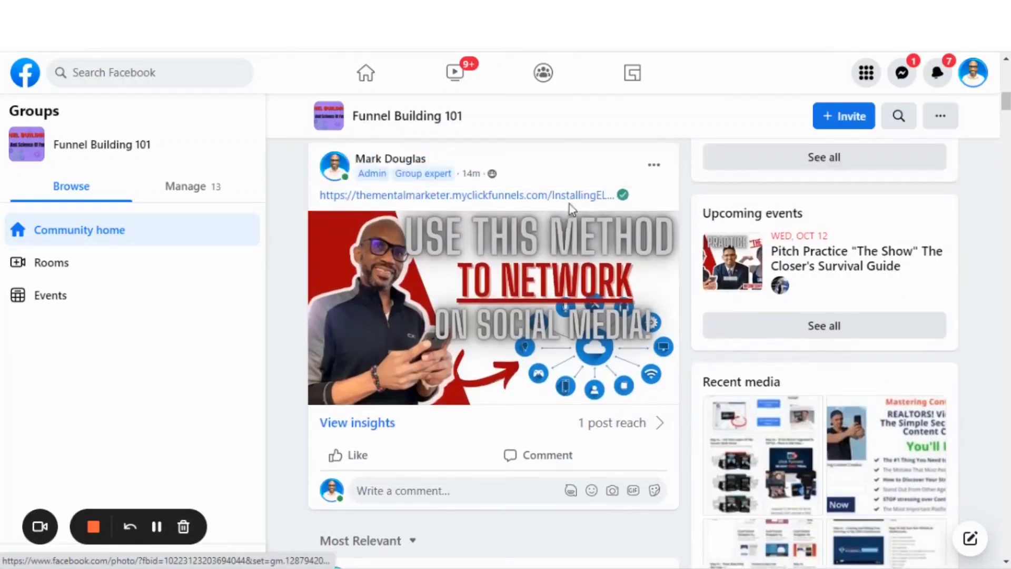
scroll(549, 298, "down", 3)
scroll(548, 298, "down", 1)
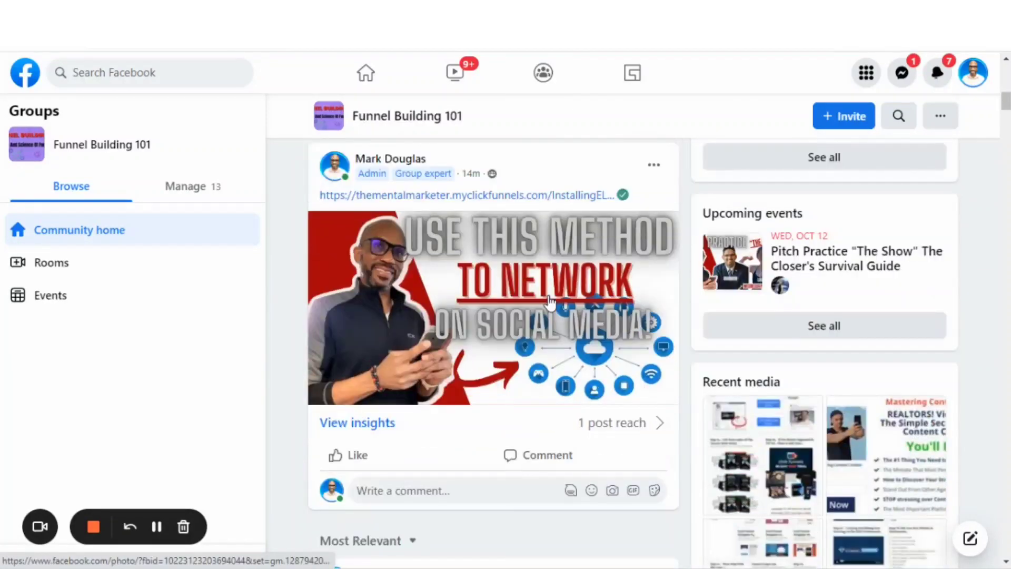